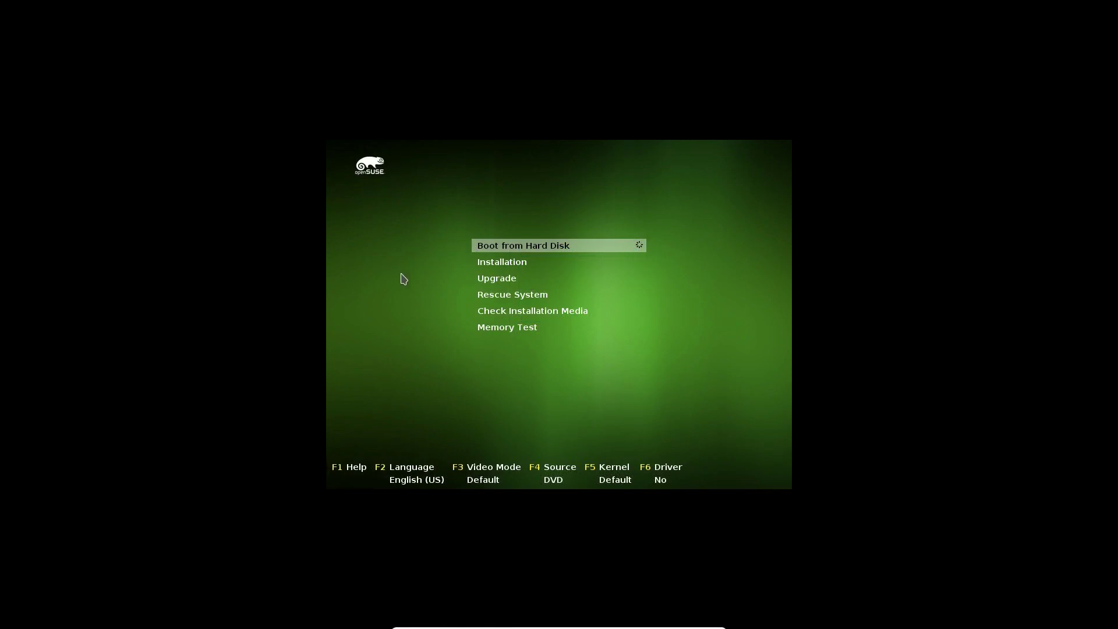
# - Boot the Installation entry from the boot menu and dismiss the mouse-integration notice
pyautogui.press('Down')
pyautogui.press('Return')
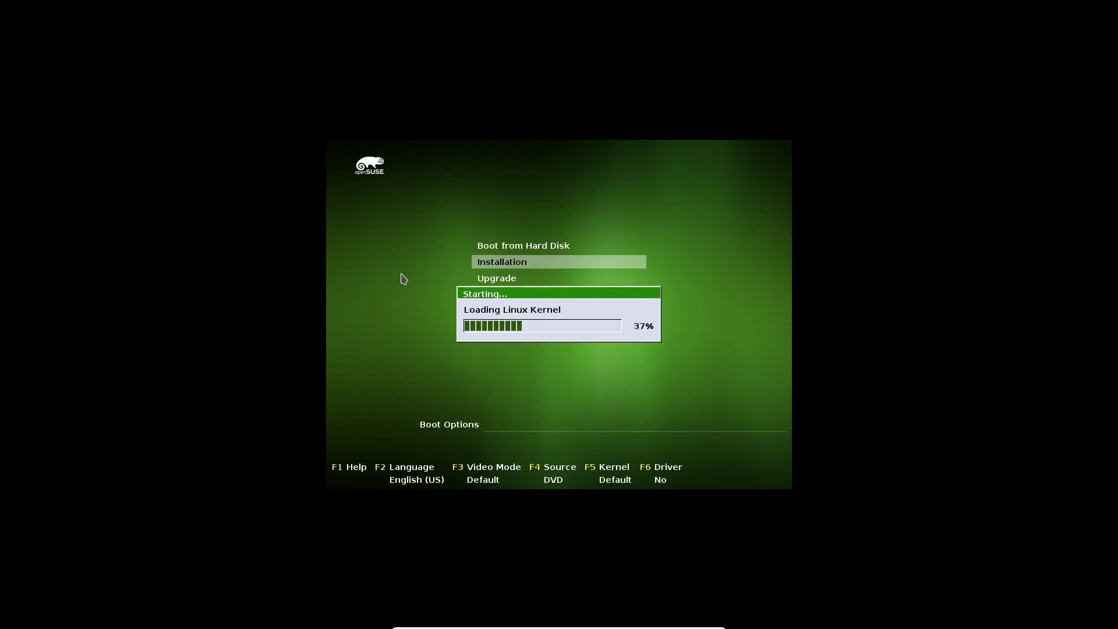
pyautogui.click(1104, 12)
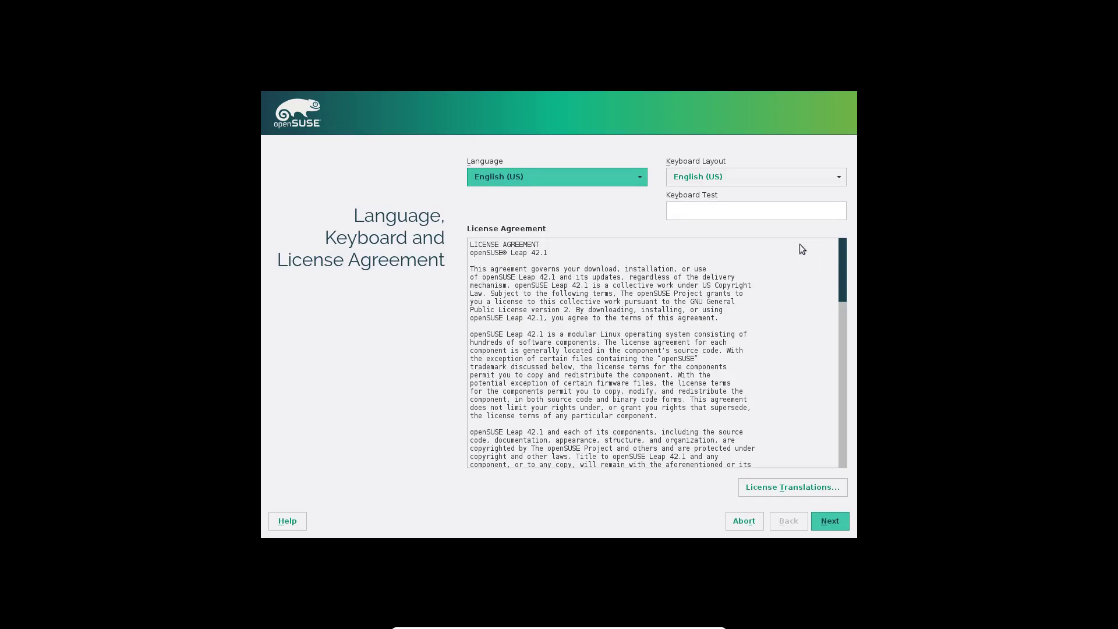
# - Type 'lkdgfsd' in Keyboard Test, scroll through the license, and continue
pyautogui.click(755, 214)
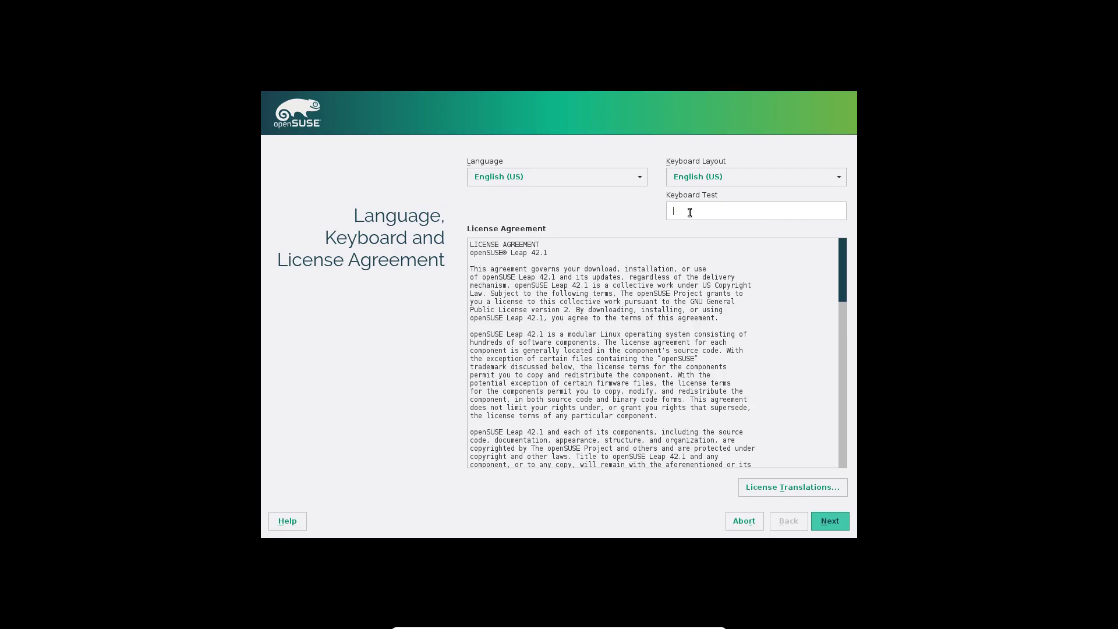
pyautogui.write('lkdgfsd')
pyautogui.scroll(-4, 709, 366)
pyautogui.scroll(-18, 709, 366)
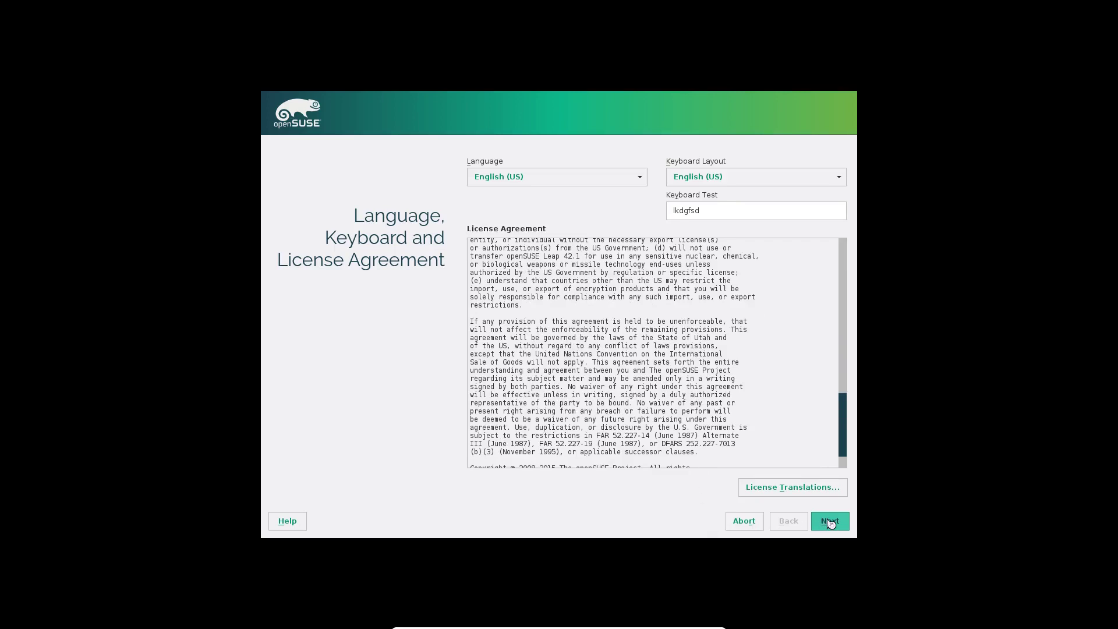
pyautogui.click(830, 522)
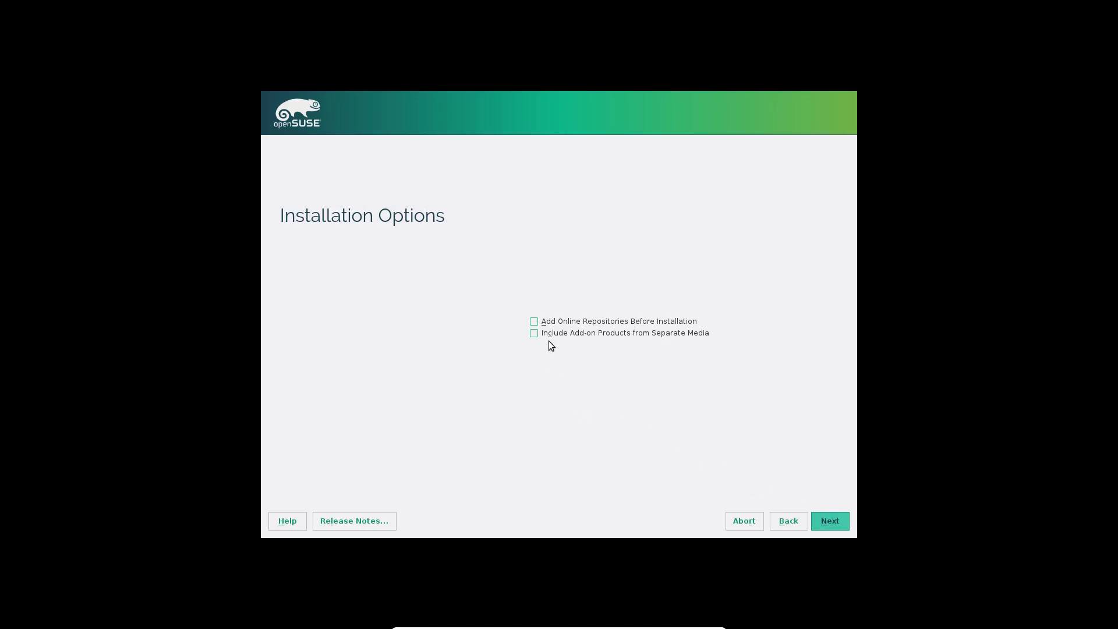
# - Enable 'Add Online Repositories Before Installation' and proceed to partitioning
pyautogui.click(534, 322)
pyautogui.click(829, 521)
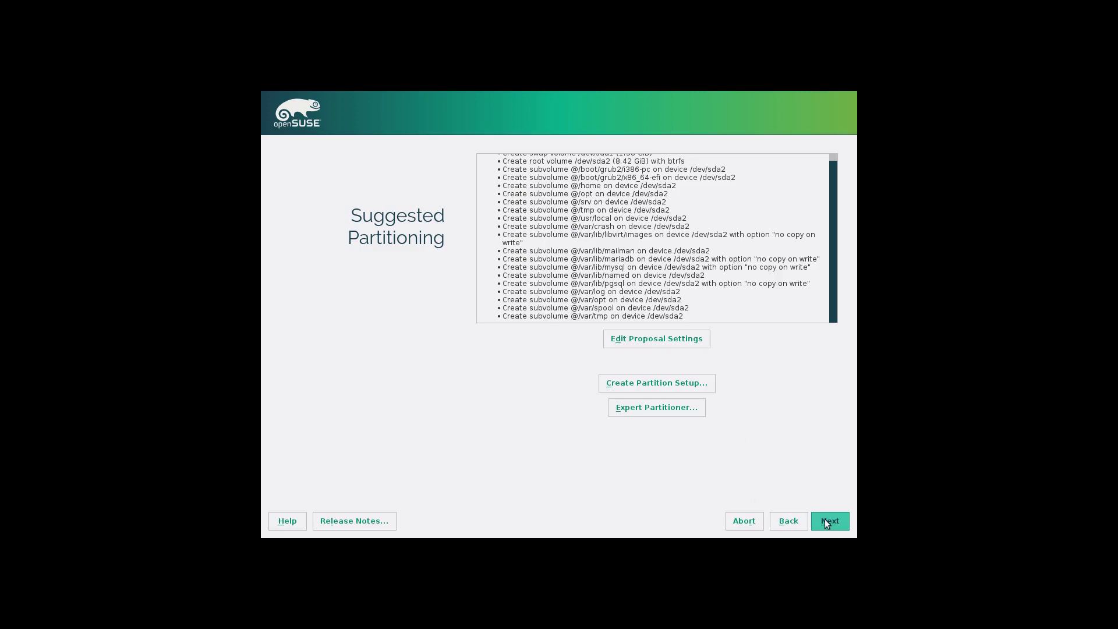
# - Accept the proposed 8.42 GiB btrfs root partition on /dev/sda2
pyautogui.click(827, 523)
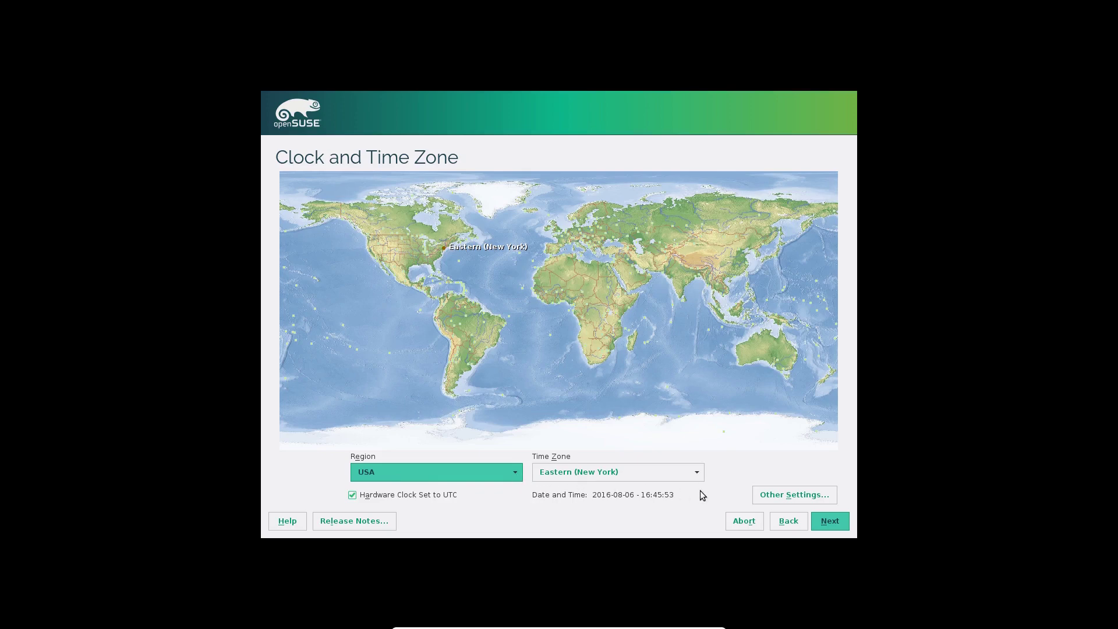
# - Keep the USA Eastern (New York) time zone and continue
pyautogui.click(825, 522)
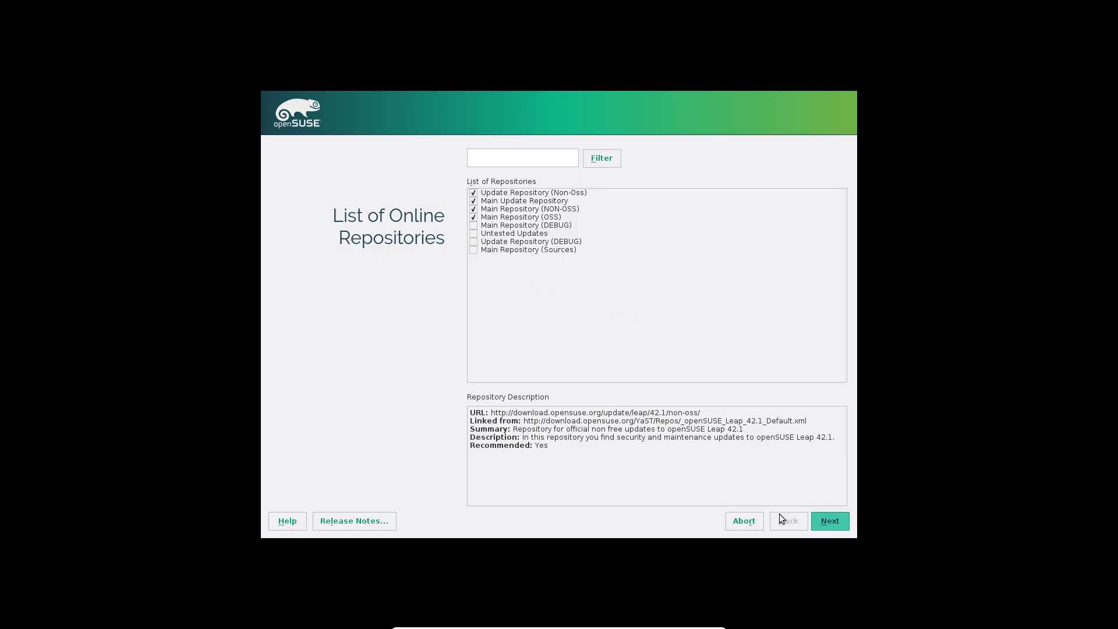
# - Keep the default online repositories and accept the Main Repository (OSS) license
pyautogui.click(816, 521)
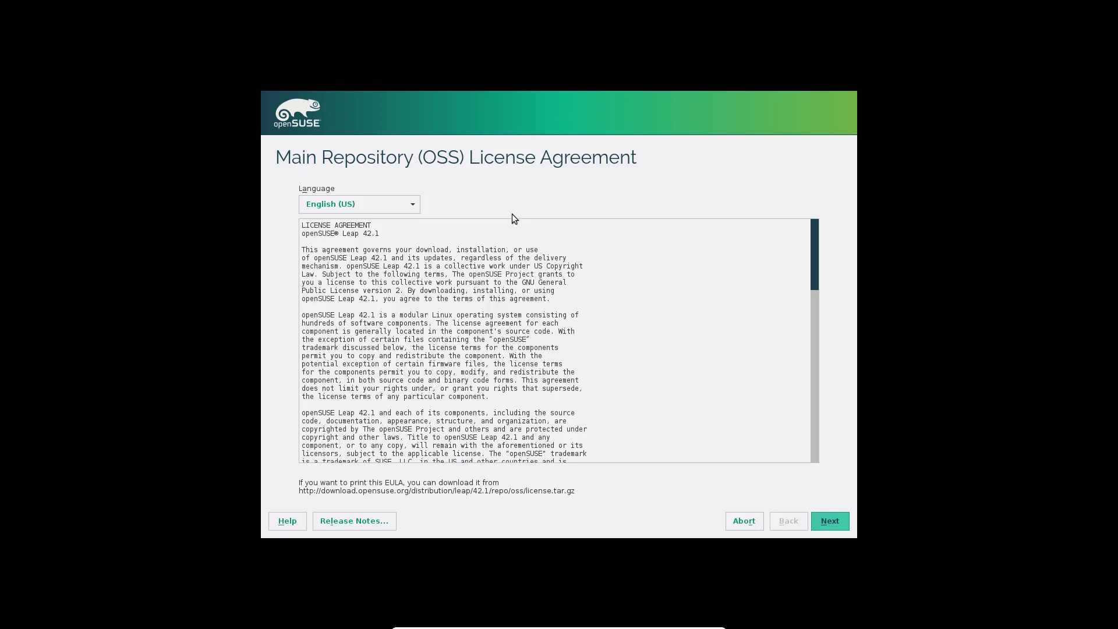
pyautogui.click(825, 526)
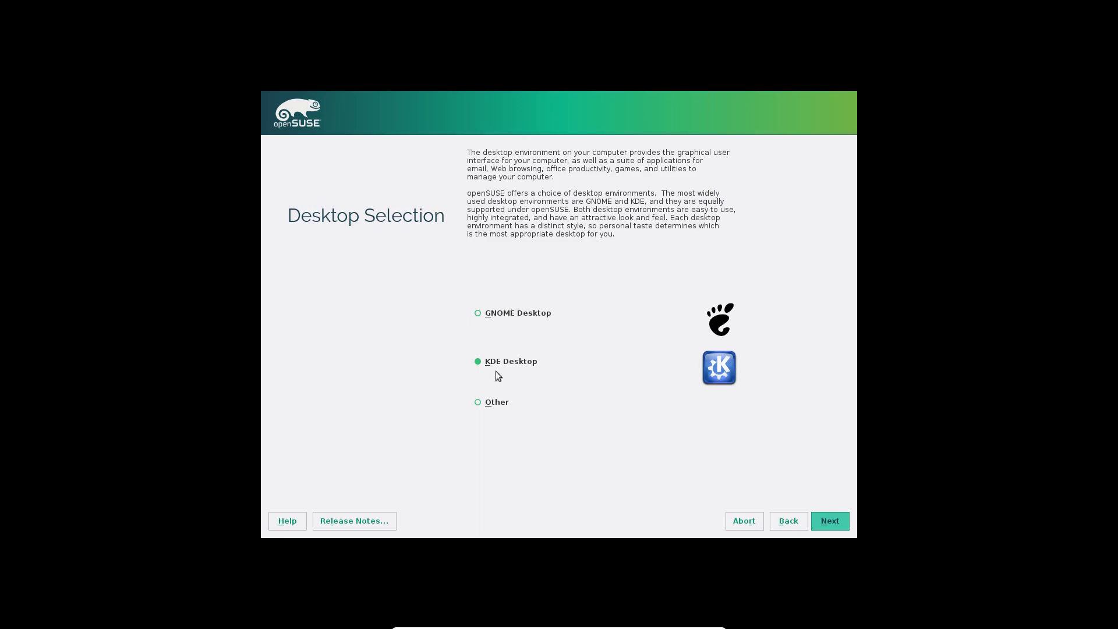
# - Select GNOME Desktop under Other desktop choices and continue
pyautogui.click(483, 403)
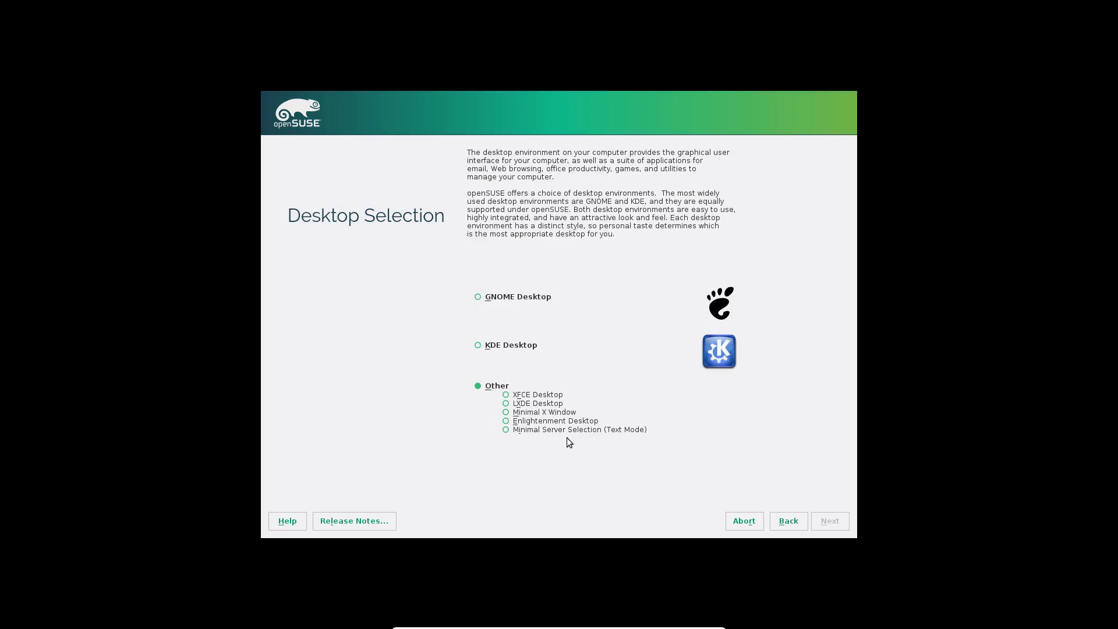
pyautogui.click(477, 297)
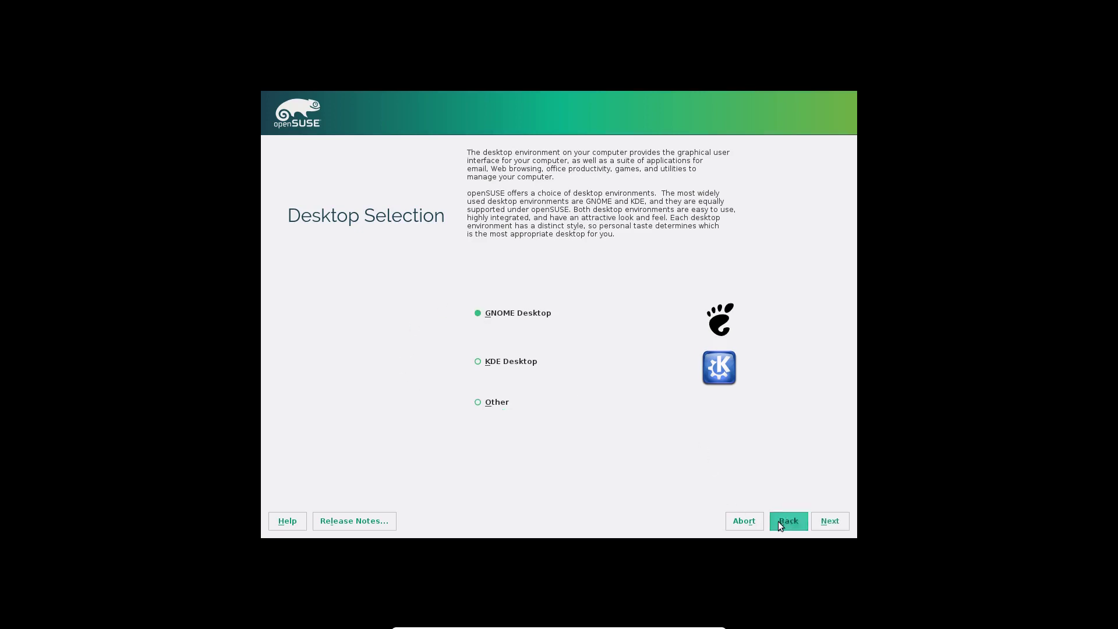
pyautogui.click(835, 521)
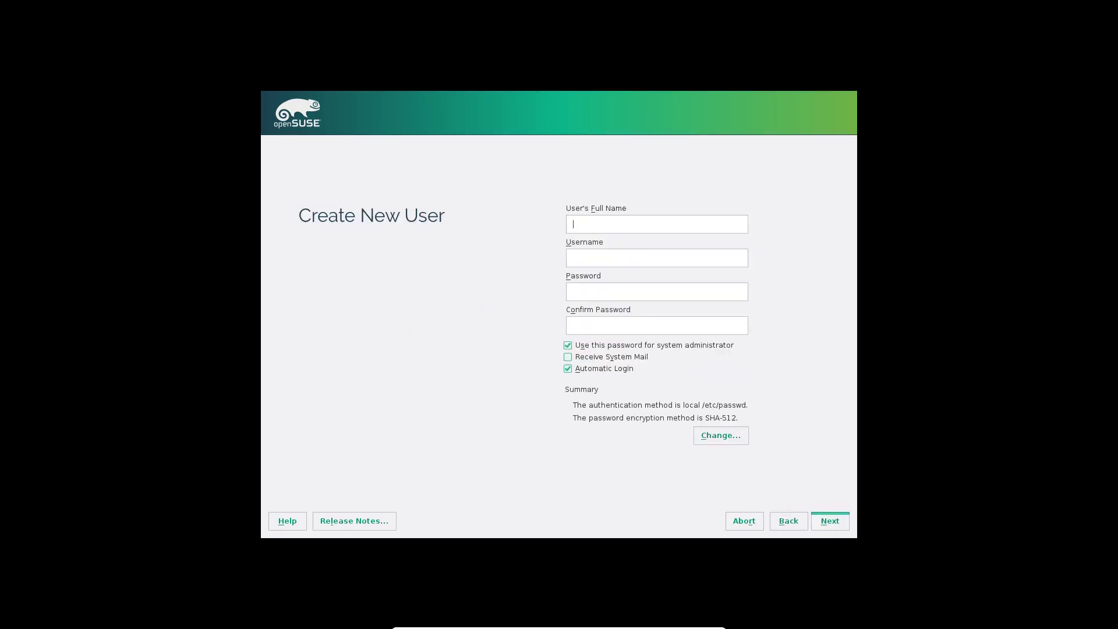
# - Enter the new user's full name and login credentials
pyautogui.click(657, 228)
pyautogui.write('Alex Reissig')
pyautogui.press('Tab')
pyautogui.press('Tab')
pyautogui.write('linux1linux1')
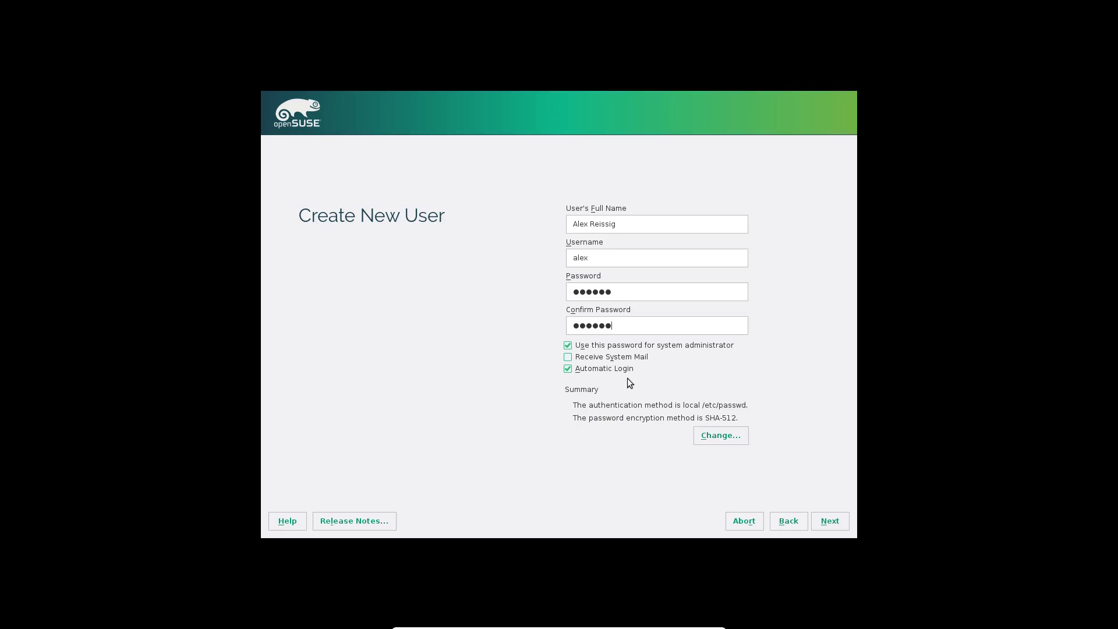
# - Toggle automatic login, finish user setup, and accept the simple password
pyautogui.click(568, 369)
pyautogui.click(829, 521)
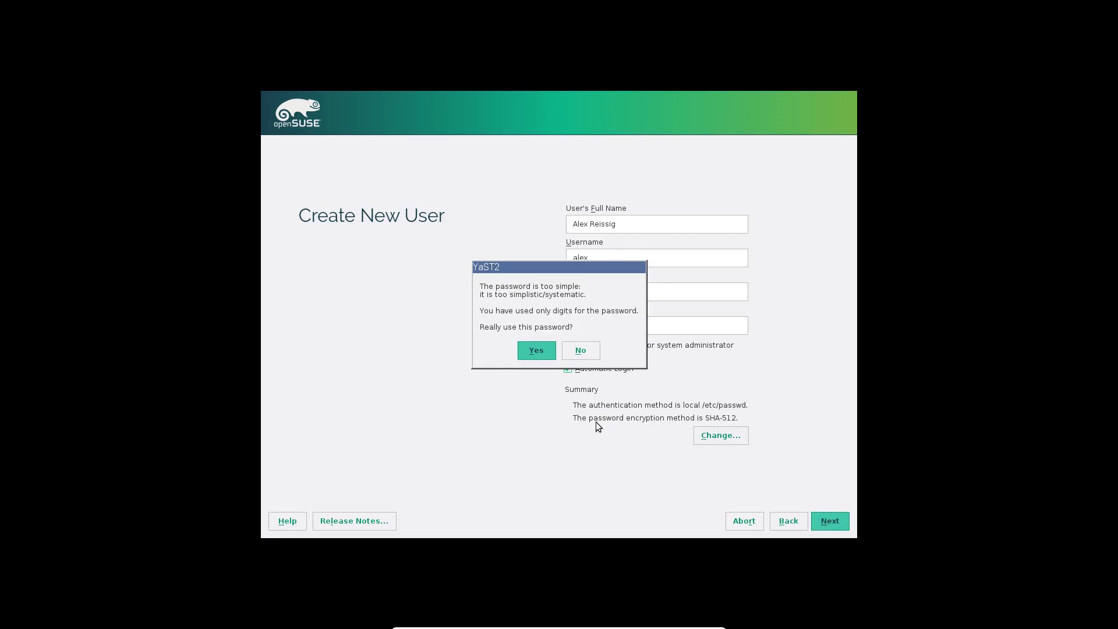
pyautogui.click(536, 353)
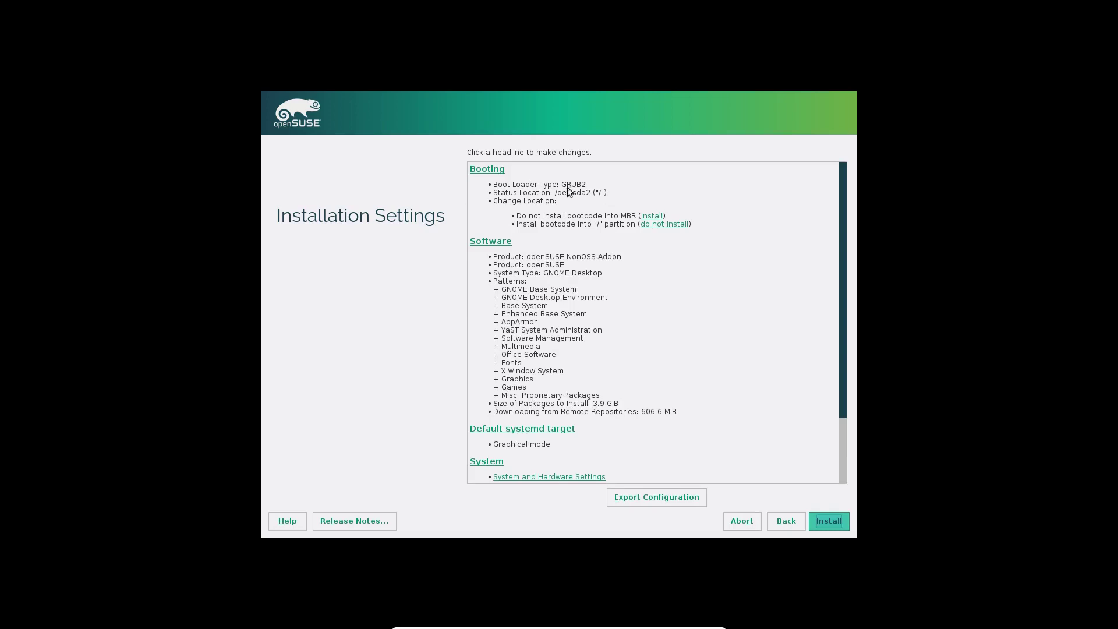
# - Review the Installation Settings summary and start the installation
pyautogui.scroll(-3, 752, 381)
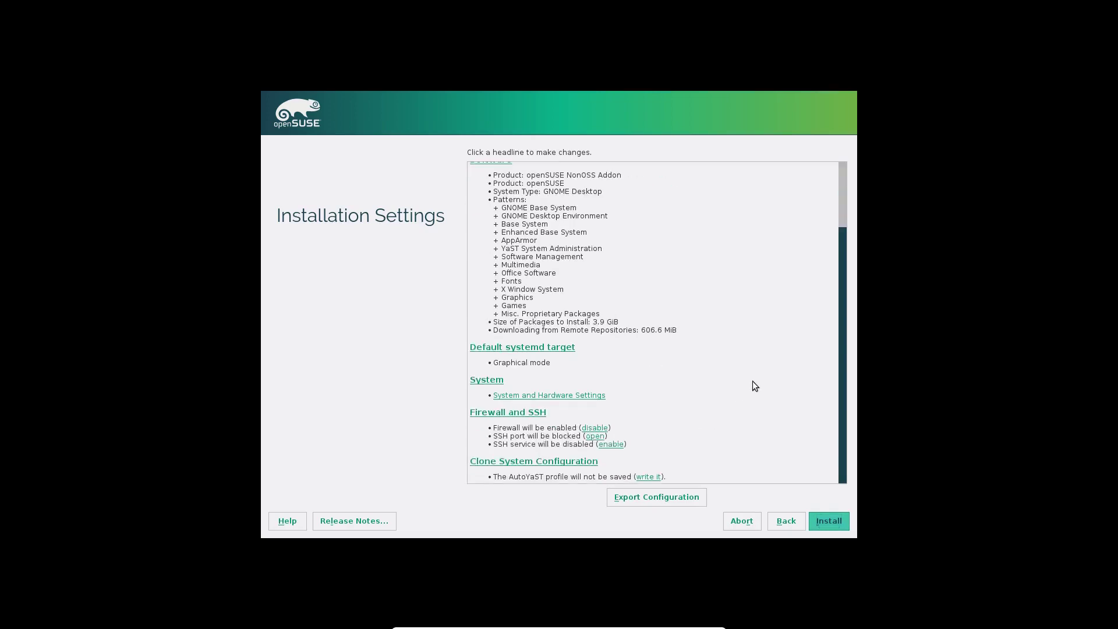
pyautogui.scroll(3, 715, 435)
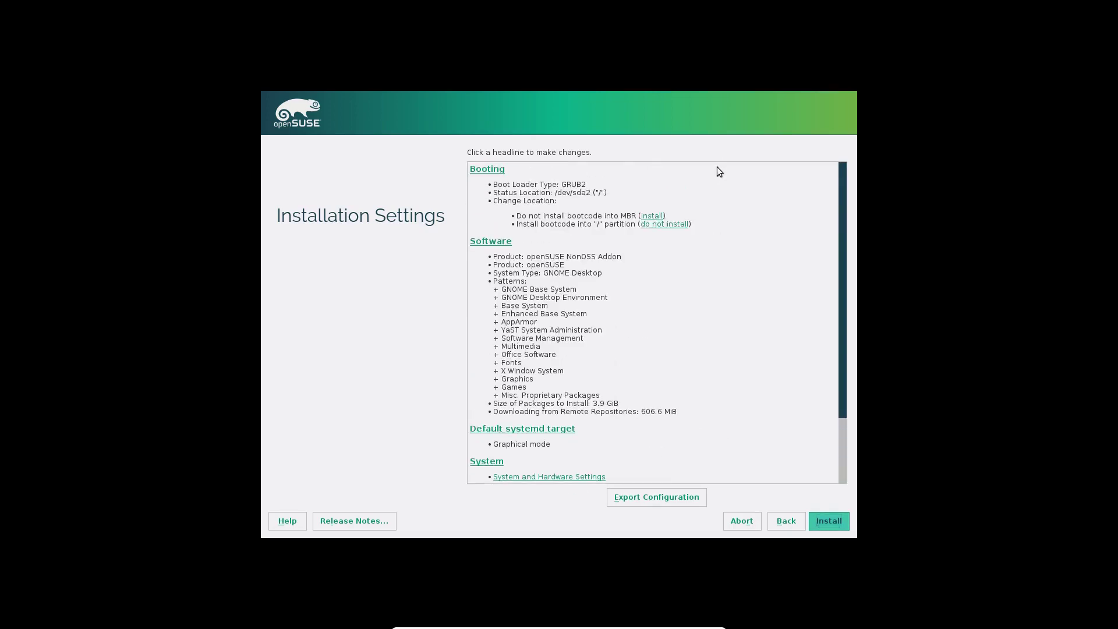
pyautogui.scroll(-3, 746, 439)
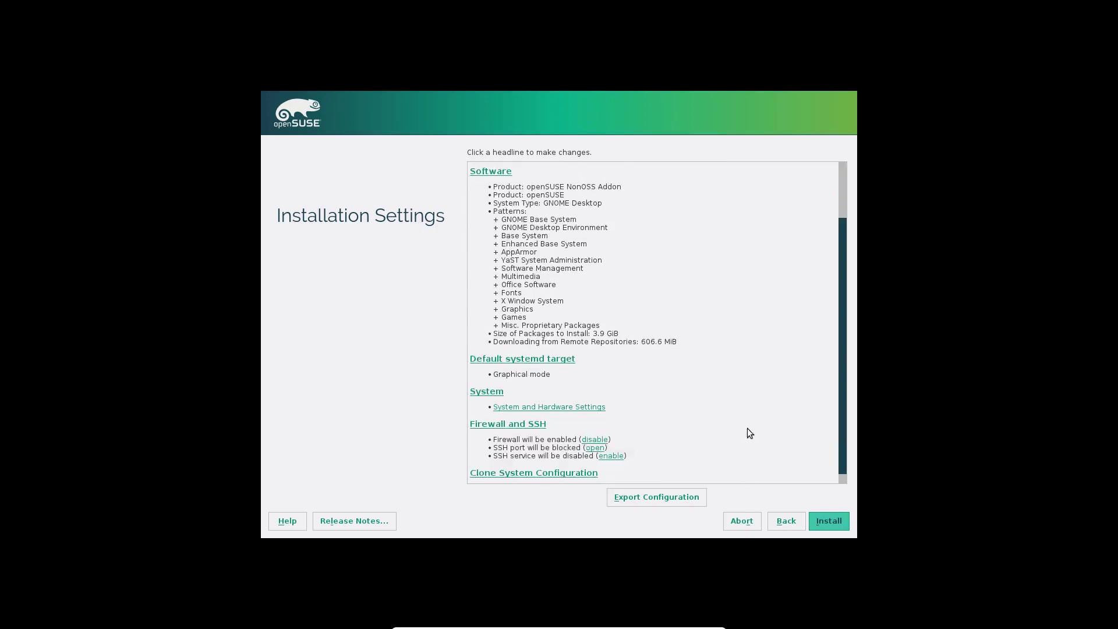
pyautogui.scroll(3, 721, 273)
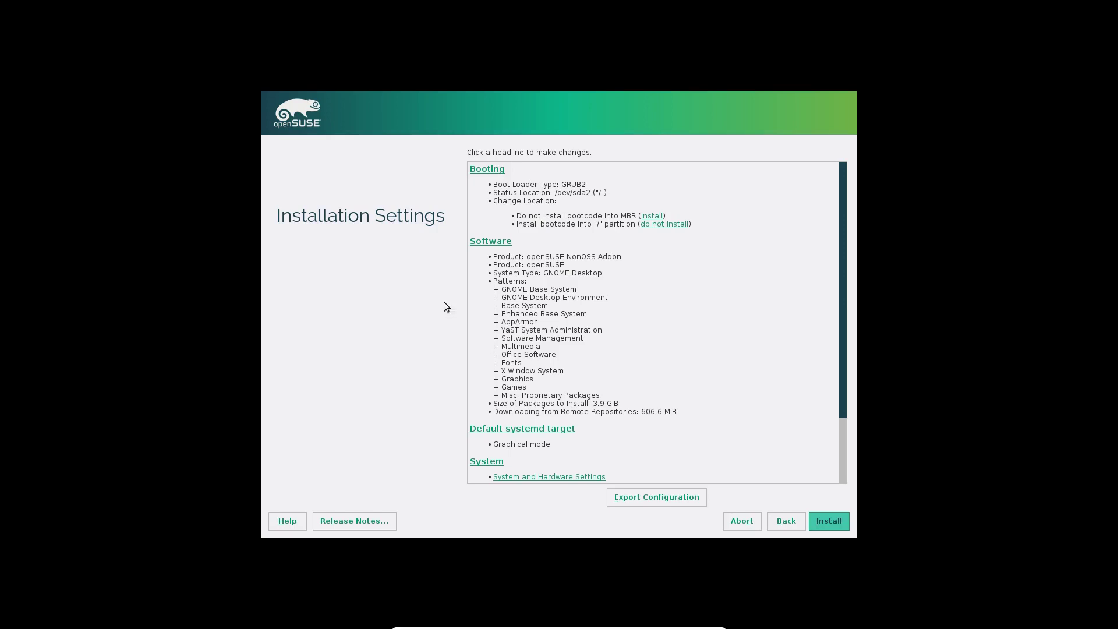
pyautogui.scroll(-3, 724, 424)
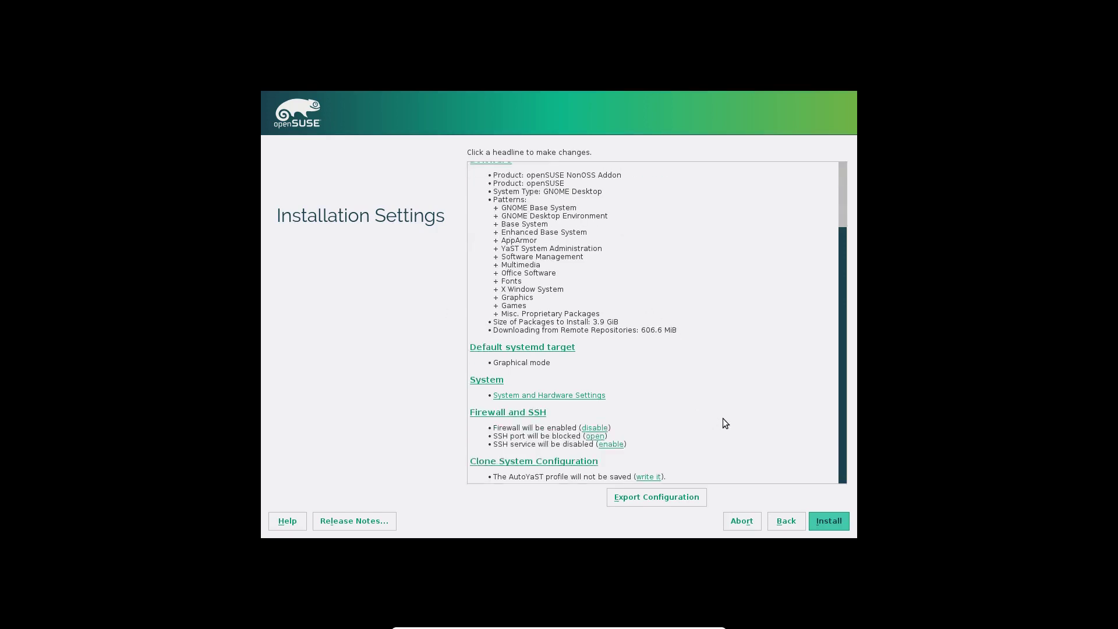
pyautogui.scroll(3, 724, 423)
pyautogui.scroll(-3, 725, 423)
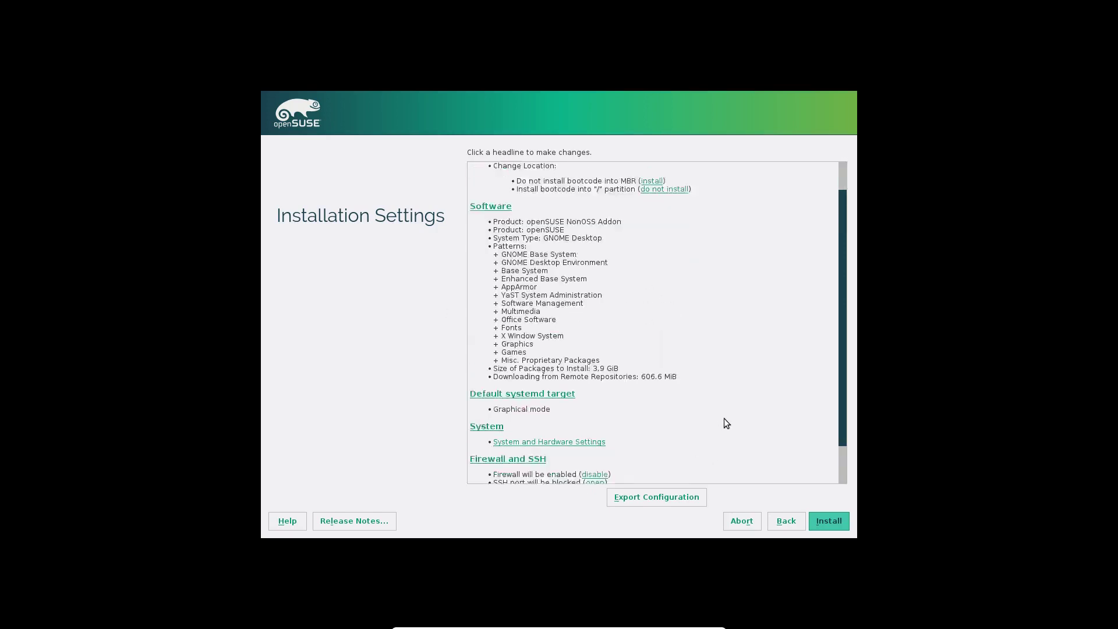
pyautogui.click(825, 522)
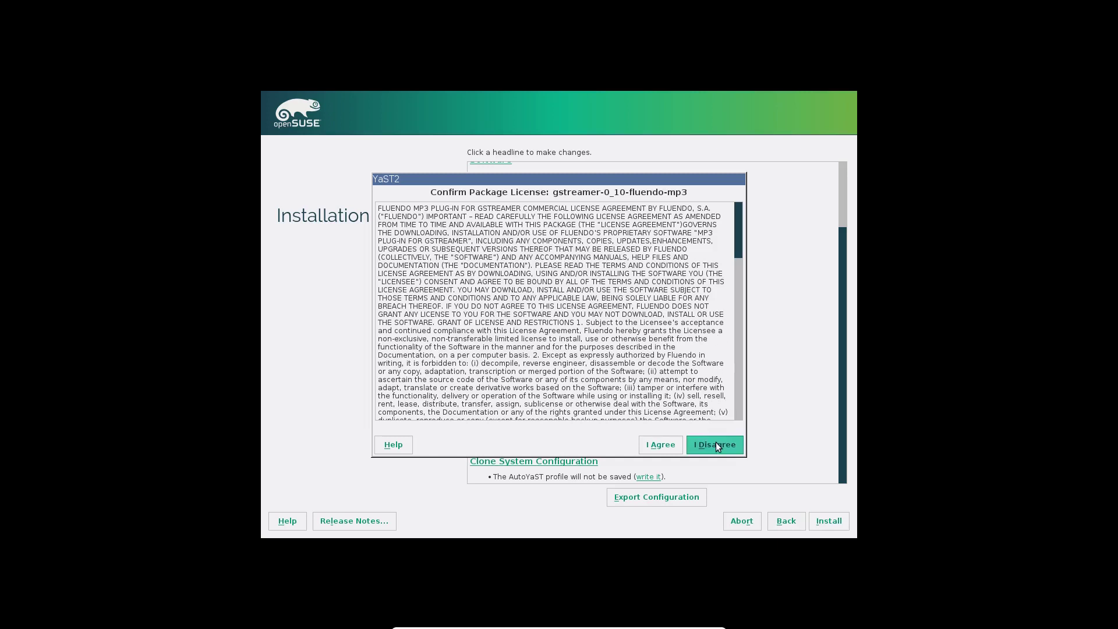
# - Agree to the gstreamer-0_10-fluendo-mp3 license and confirm installation
pyautogui.click(658, 447)
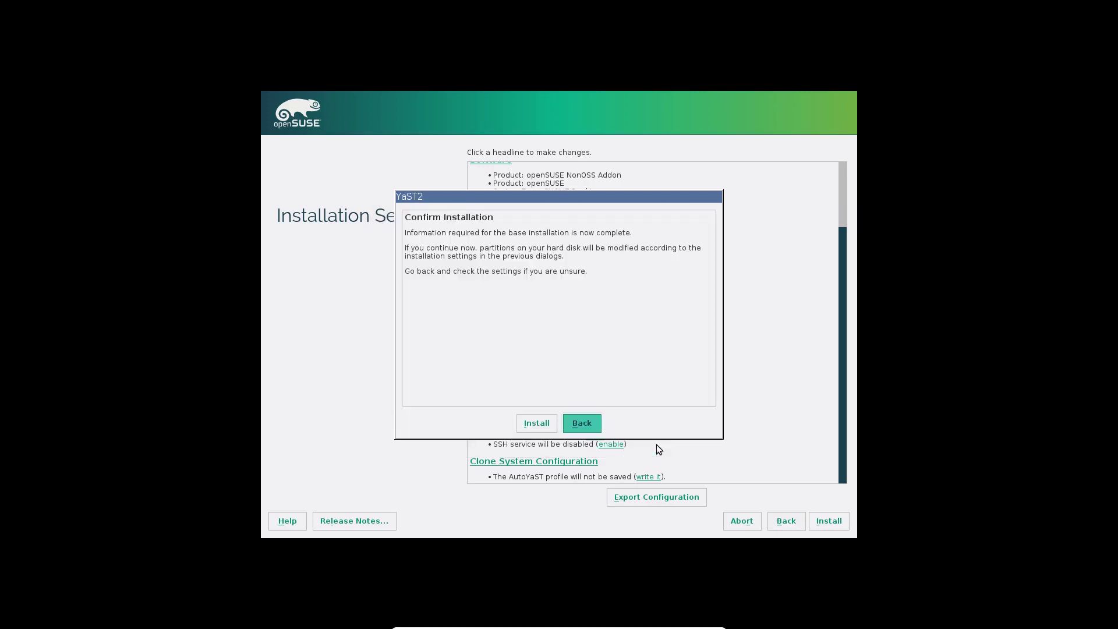
pyautogui.click(538, 427)
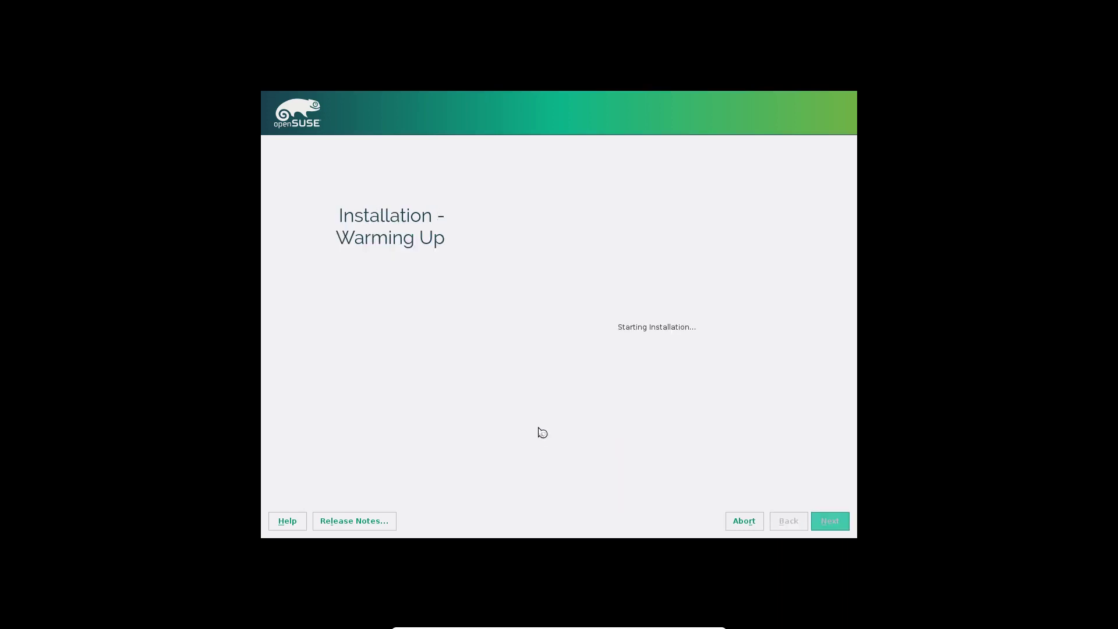